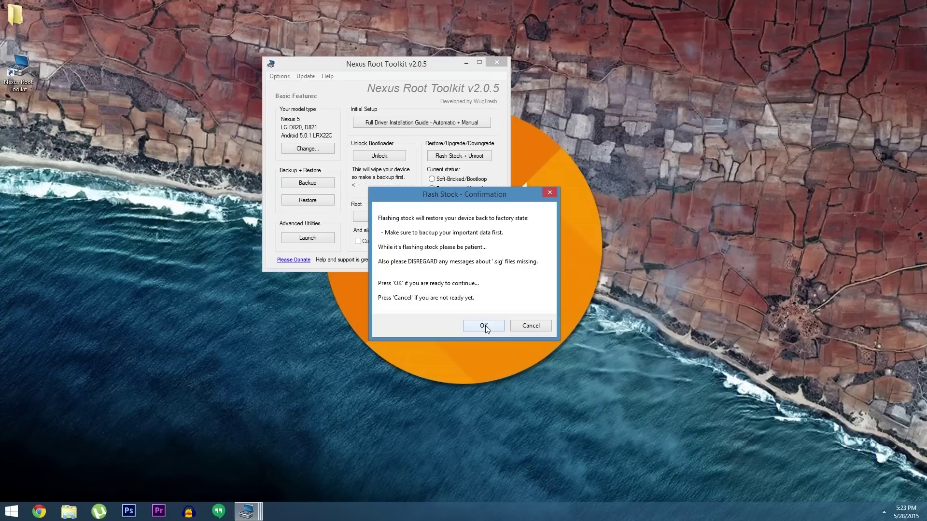
Step: Accept the Flash Stock - Confirmation dialog so the phone starts flashing stock firmware
{"action": "left_click", "coordinate": [485, 326]}
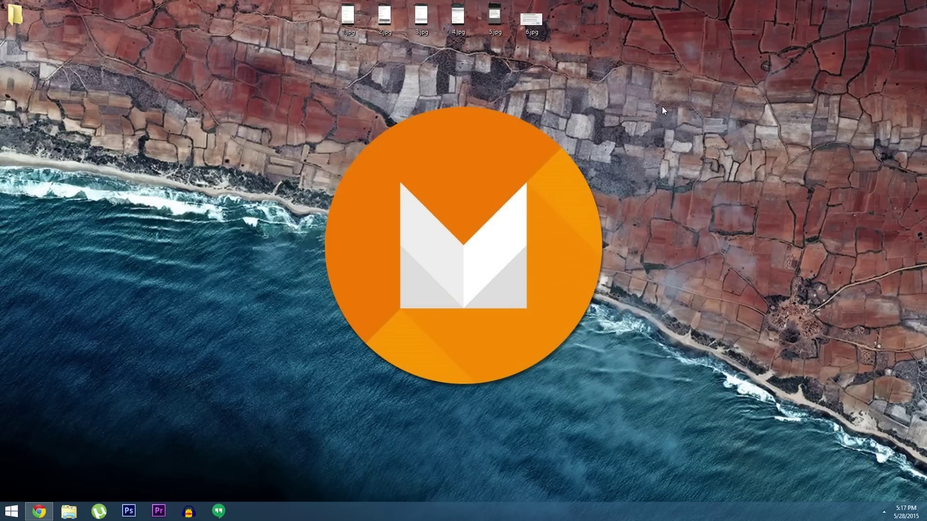
{"action": "double_click", "coordinate": [349, 20]}
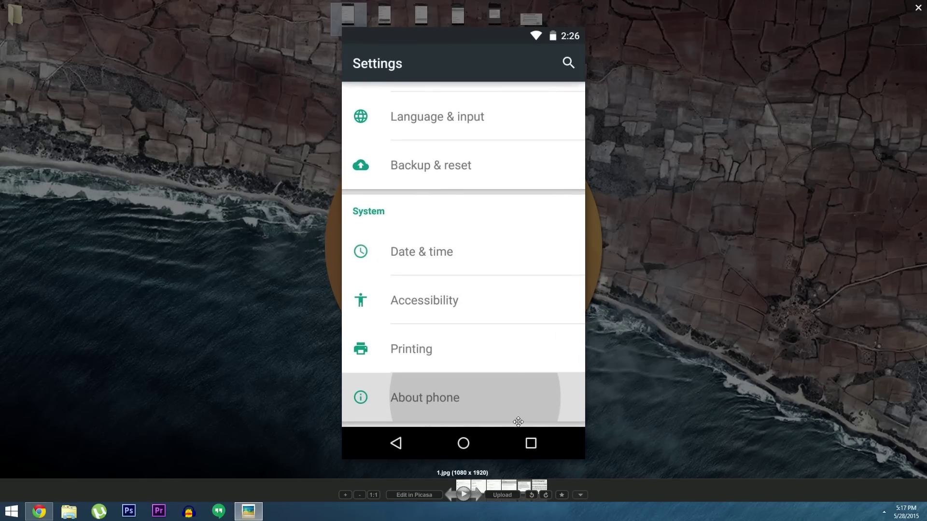
{"action": "key", "text": "Right"}
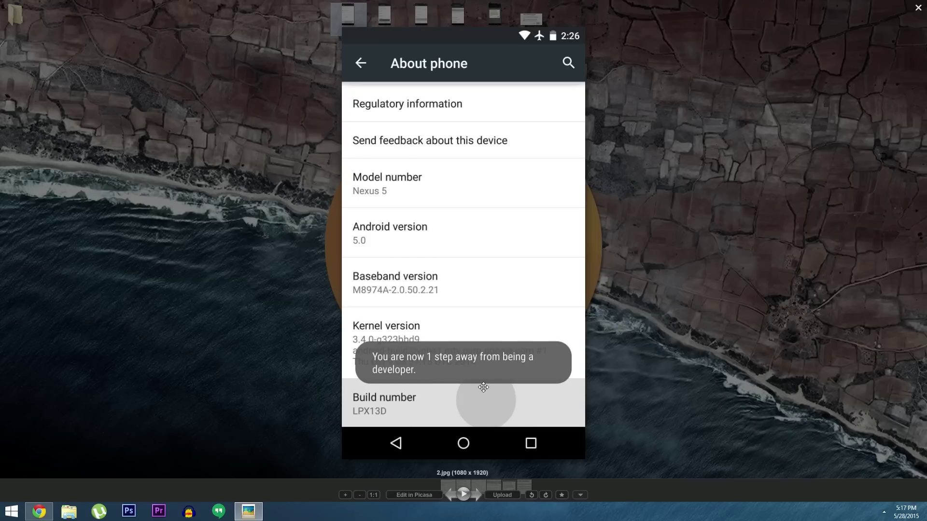
{"action": "key", "text": "Right"}
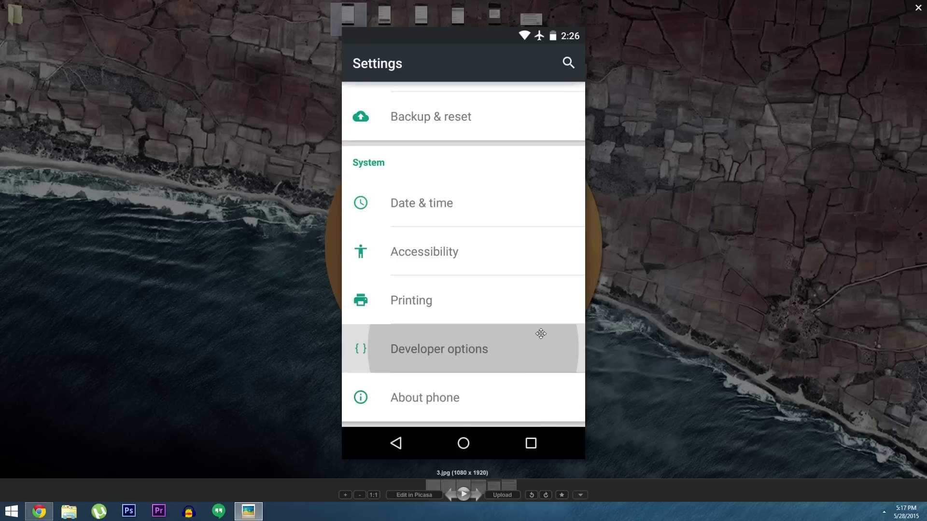
{"action": "key", "text": "Right"}
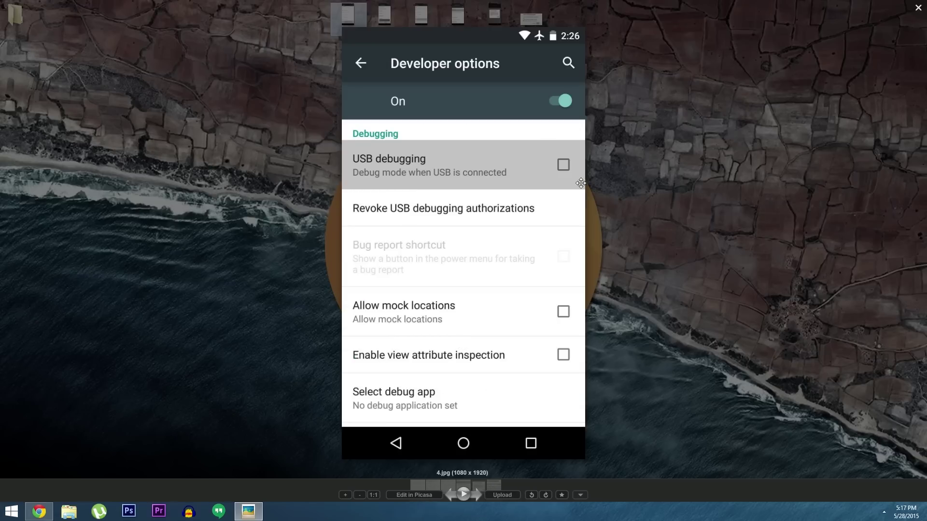
{"action": "key", "text": "Right"}
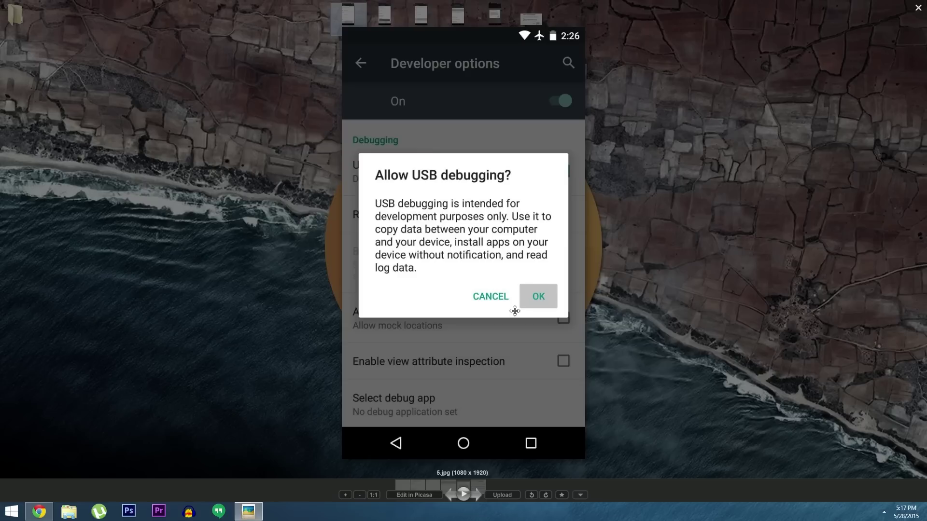
{"action": "key", "text": "Right"}
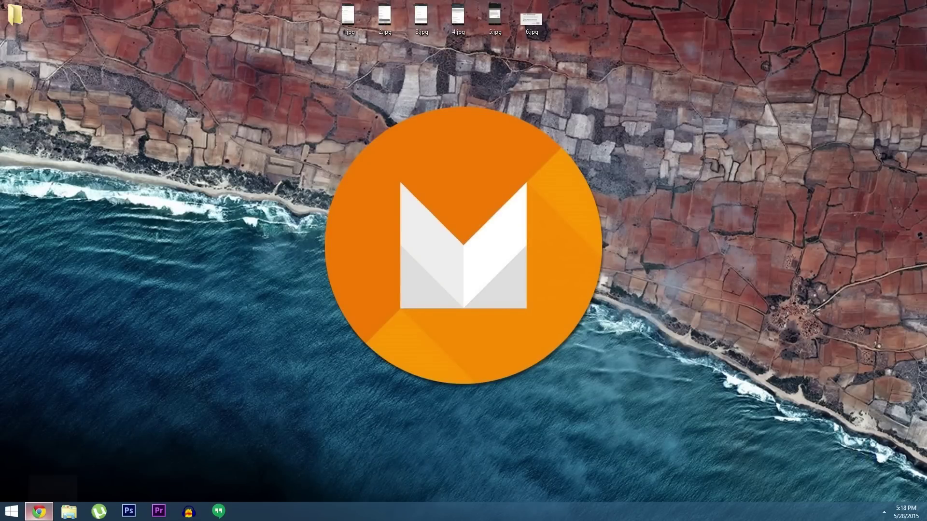
{"action": "left_click", "coordinate": [39, 511]}
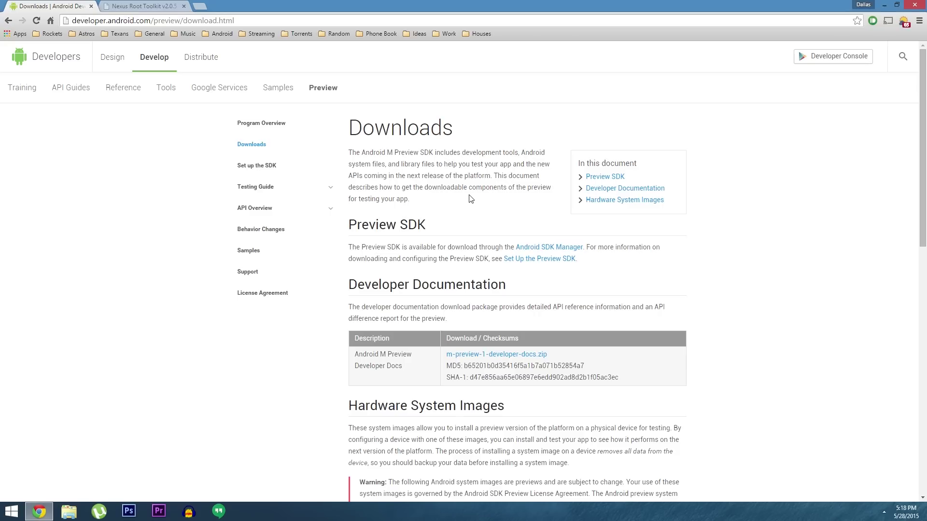
Step: Request the hammerhead system image, agree to the terms, and download hammerhead-MPZ44Q-preview-55d76d3a.tgz
{"action": "scroll", "coordinate": [465, 244], "scroll_direction": "down", "scroll_amount": 6}
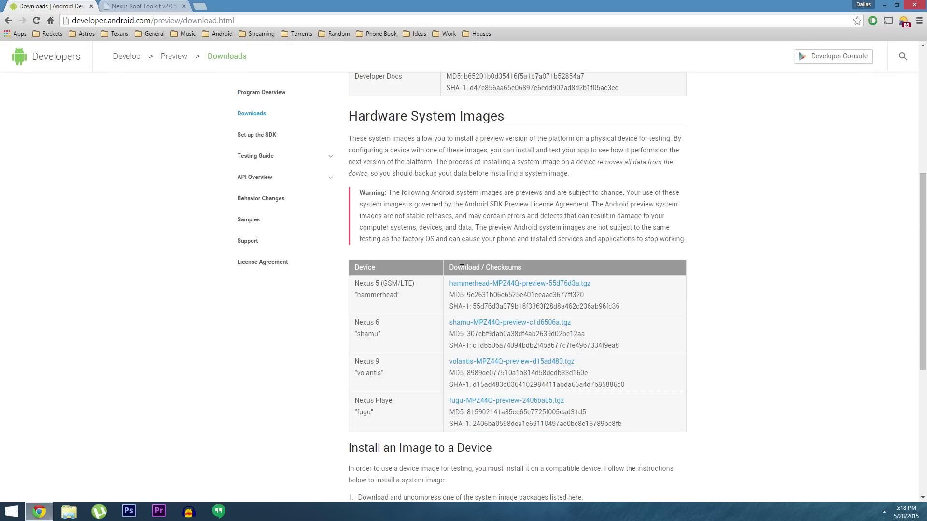
{"action": "scroll", "coordinate": [462, 268], "scroll_direction": "down", "scroll_amount": 4}
{"action": "scroll", "coordinate": [454, 265], "scroll_direction": "up", "scroll_amount": 2}
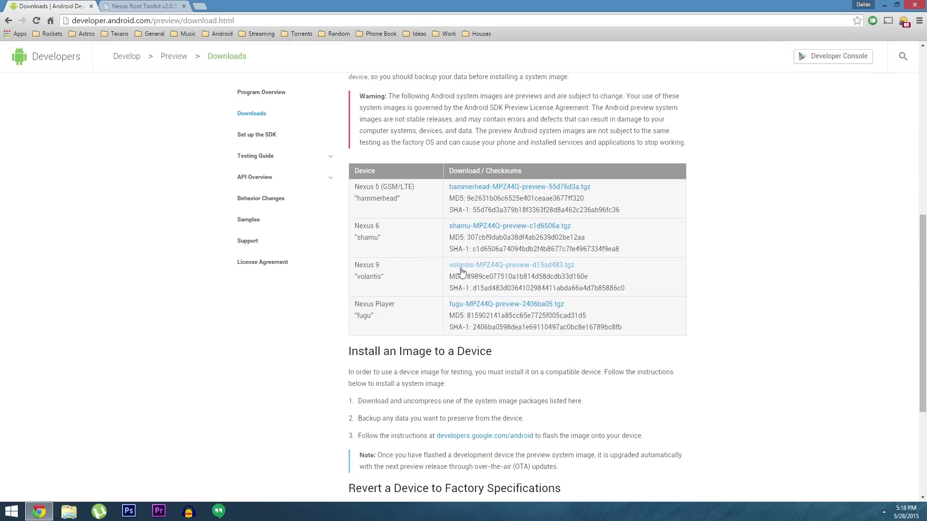
{"action": "left_click", "coordinate": [499, 192]}
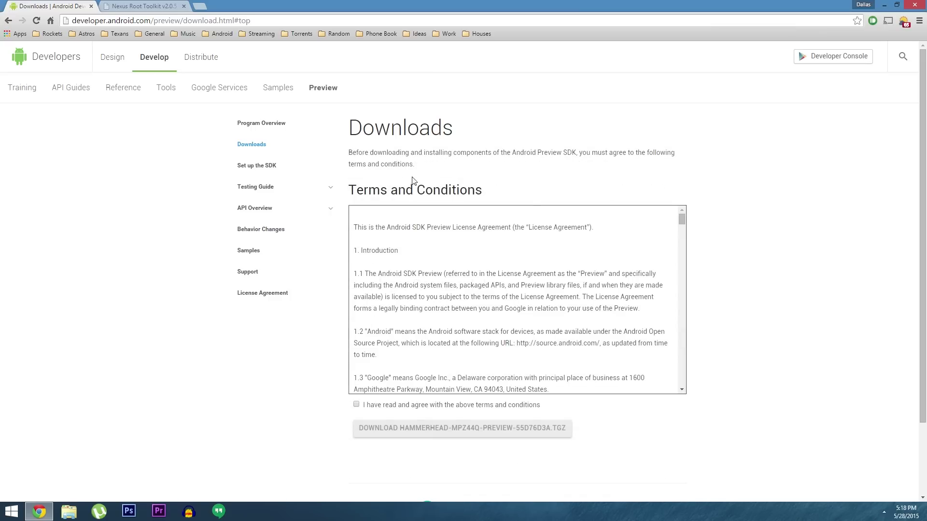
{"action": "left_click", "coordinate": [356, 406]}
{"action": "left_click", "coordinate": [457, 432]}
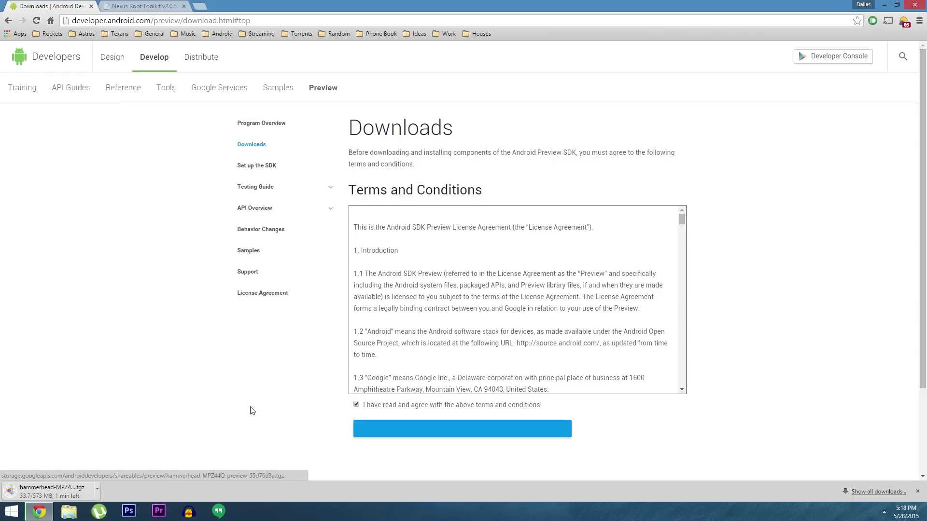
{"action": "left_click", "coordinate": [144, 6]}
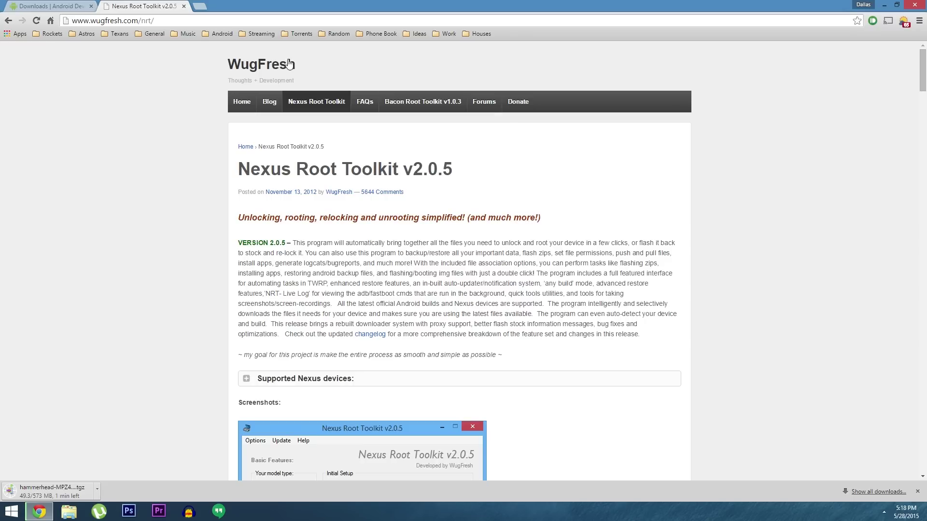
Step: Scroll the WugFresh Nexus Root Toolkit page down to its Download section
{"action": "mouse_move", "coordinate": [365, 101]}
{"action": "scroll", "coordinate": [719, 299], "scroll_direction": "down", "scroll_amount": 15}
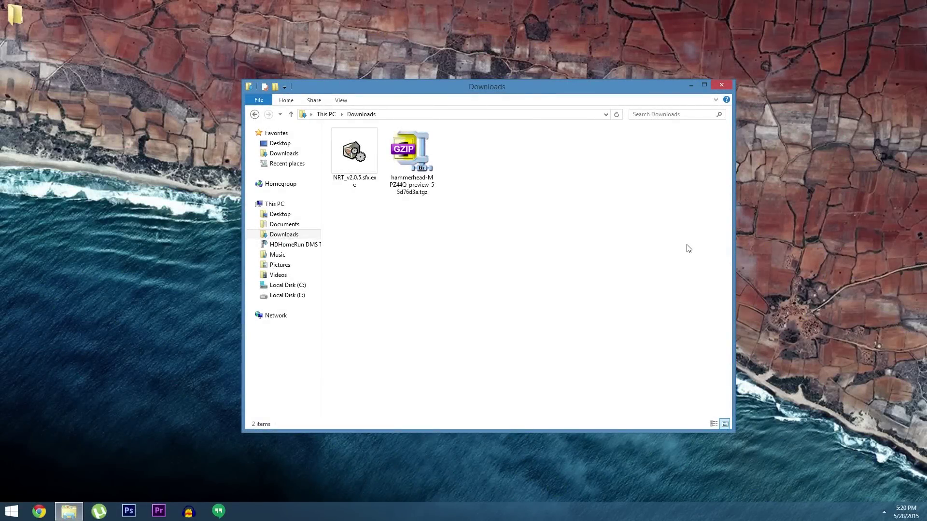
Step: Run NRT_v2.0.5.sfx.exe, allow it through the security warning, and install Nexus Root Toolkit
{"action": "left_click", "coordinate": [352, 156]}
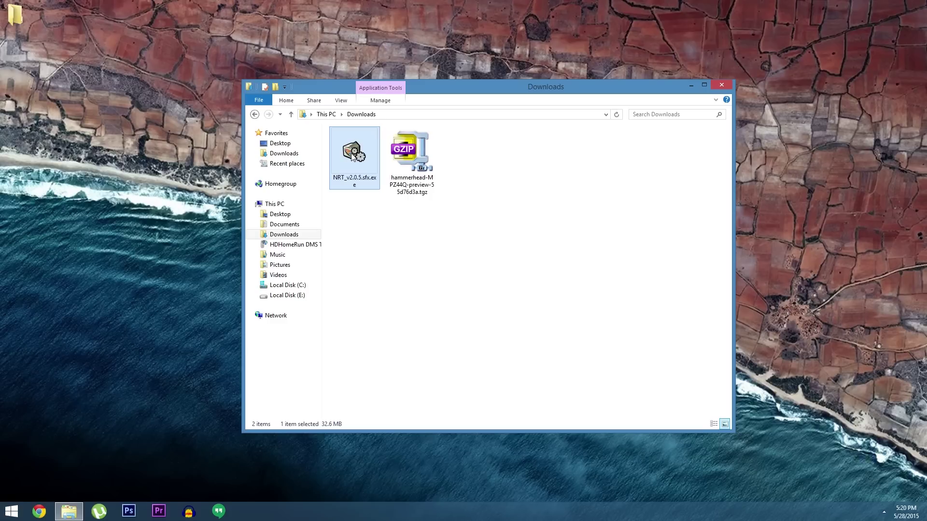
{"action": "double_click", "coordinate": [352, 155]}
{"action": "left_click", "coordinate": [498, 269]}
{"action": "left_click", "coordinate": [511, 335]}
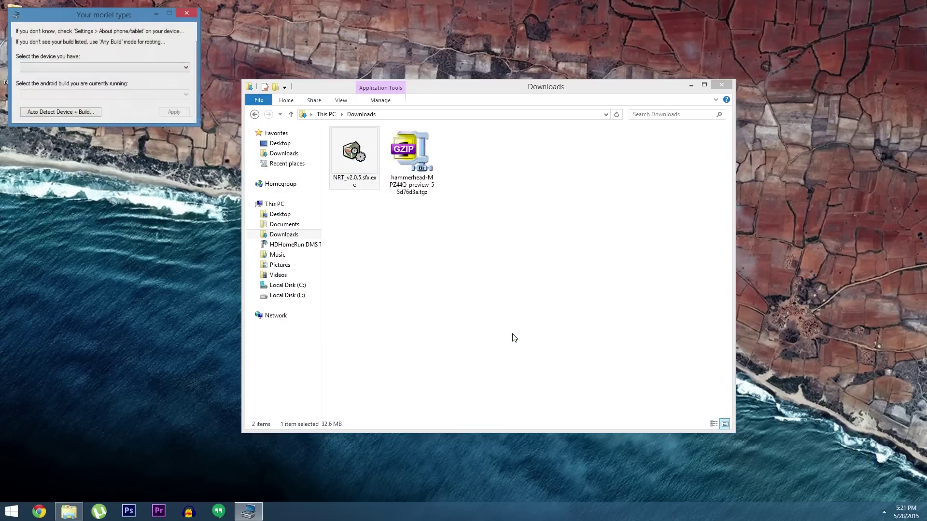
{"action": "left_click", "coordinate": [726, 88]}
Step: Set the model to Nexus 5 on Android 5.0.1 LRX22C, then download boot image and TWRP dependencies
{"action": "left_click_drag", "start_coordinate": [131, 14], "coordinate": [312, 73]}
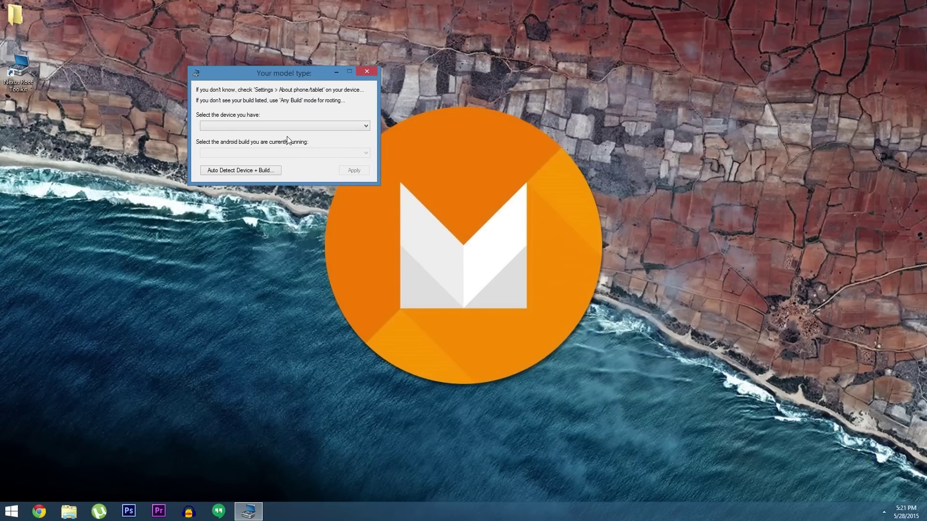
{"action": "left_click", "coordinate": [299, 126]}
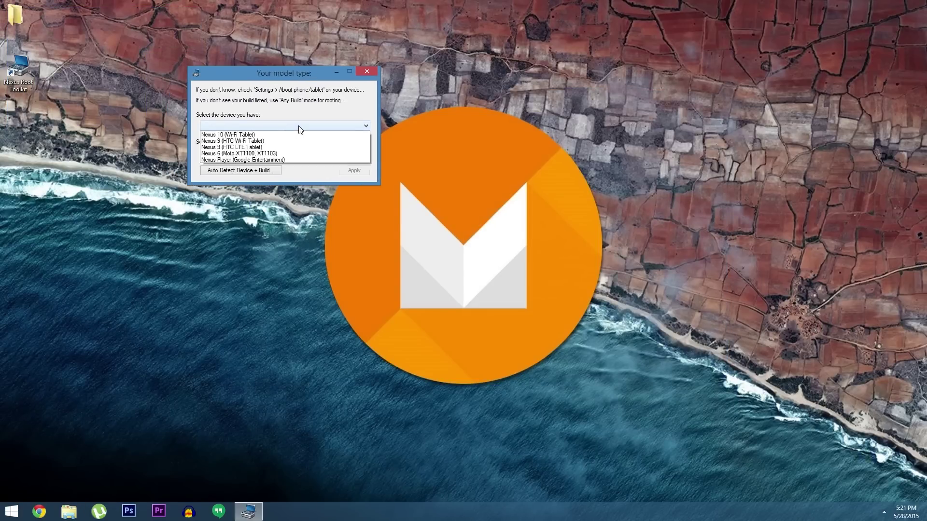
{"action": "key", "text": "Escape"}
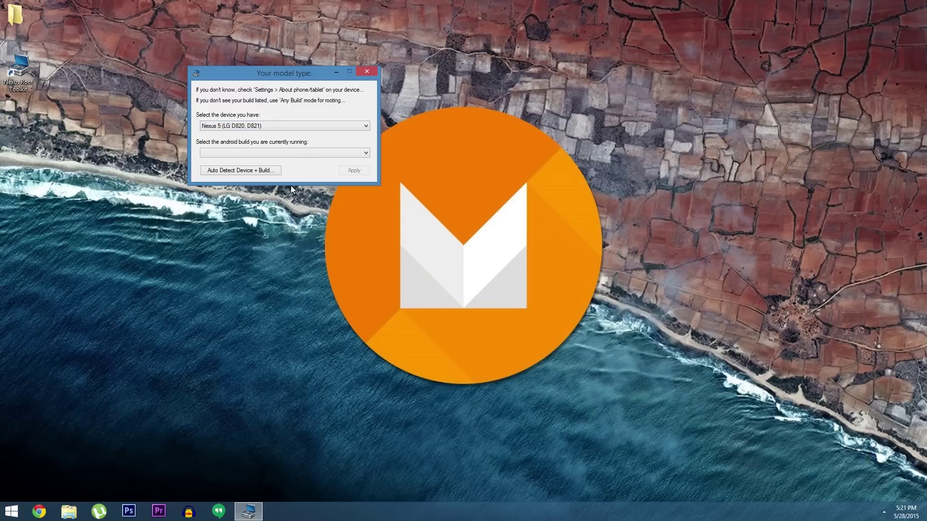
{"action": "left_click", "coordinate": [296, 153]}
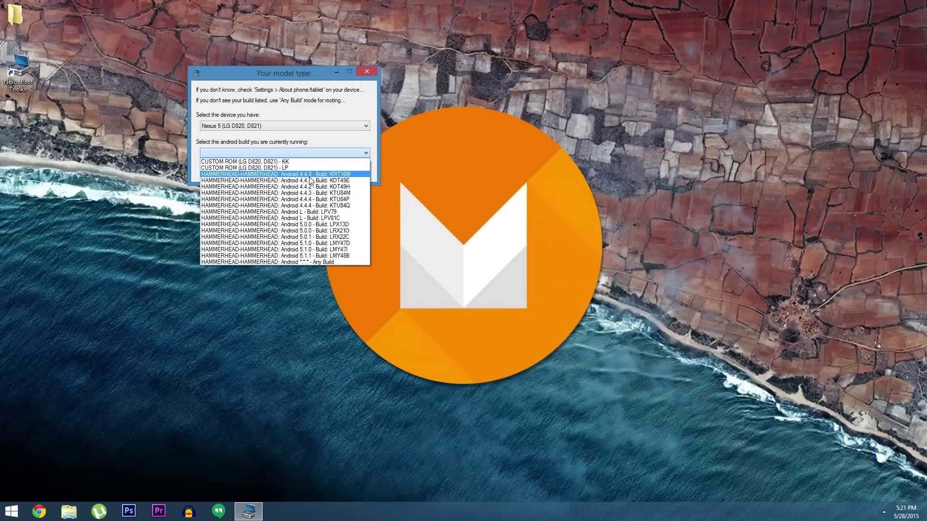
{"action": "left_click", "coordinate": [319, 237]}
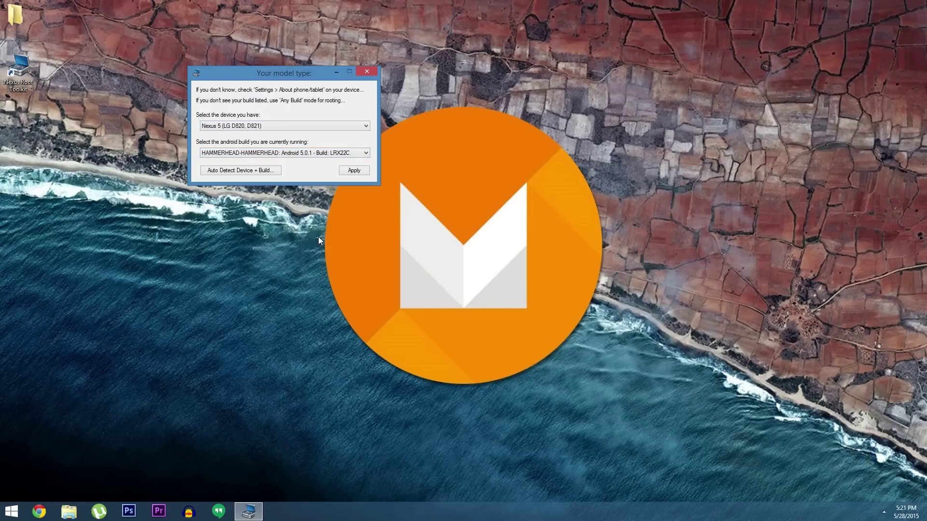
{"action": "left_click", "coordinate": [353, 171]}
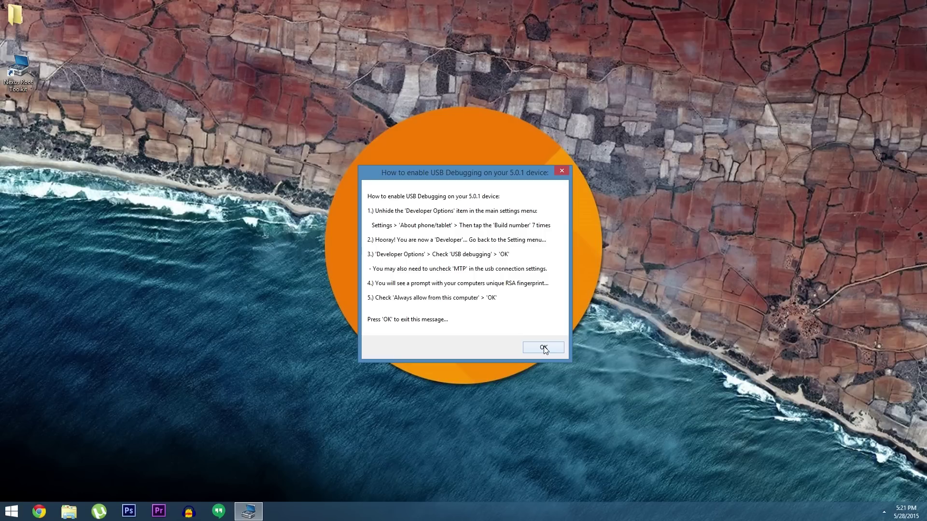
{"action": "left_click", "coordinate": [544, 349]}
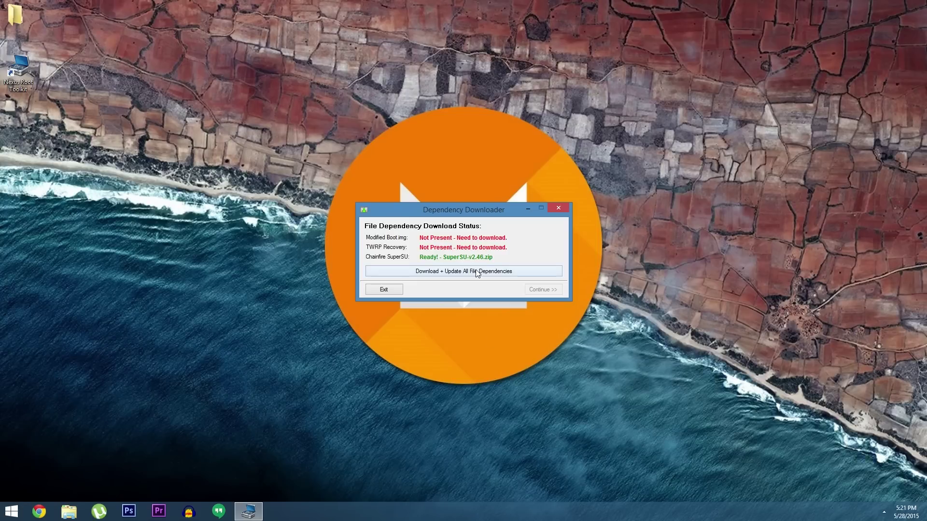
{"action": "left_click", "coordinate": [511, 272]}
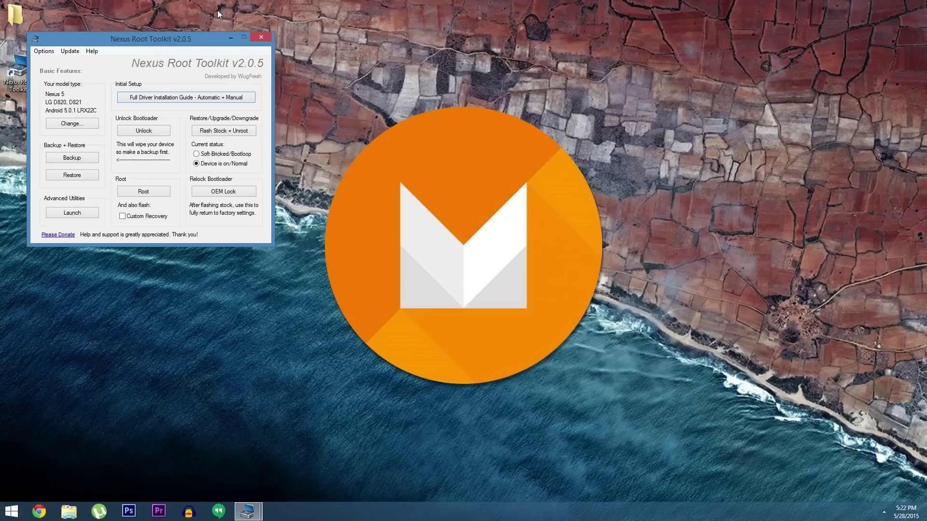
Step: Install the recommended Google ADB/Fastboot drivers from Step 3 of the Full Driver Installation Guide
{"action": "left_click_drag", "start_coordinate": [184, 38], "coordinate": [420, 62]}
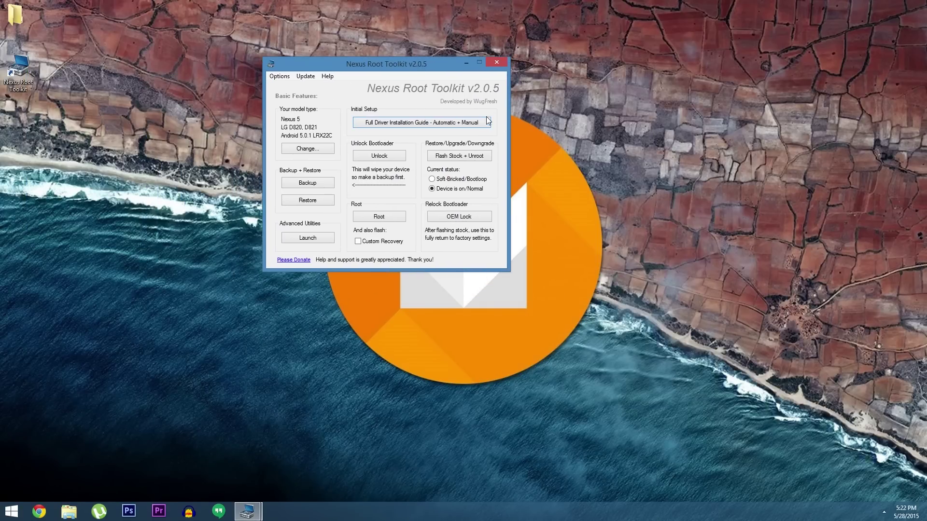
{"action": "left_click", "coordinate": [435, 124]}
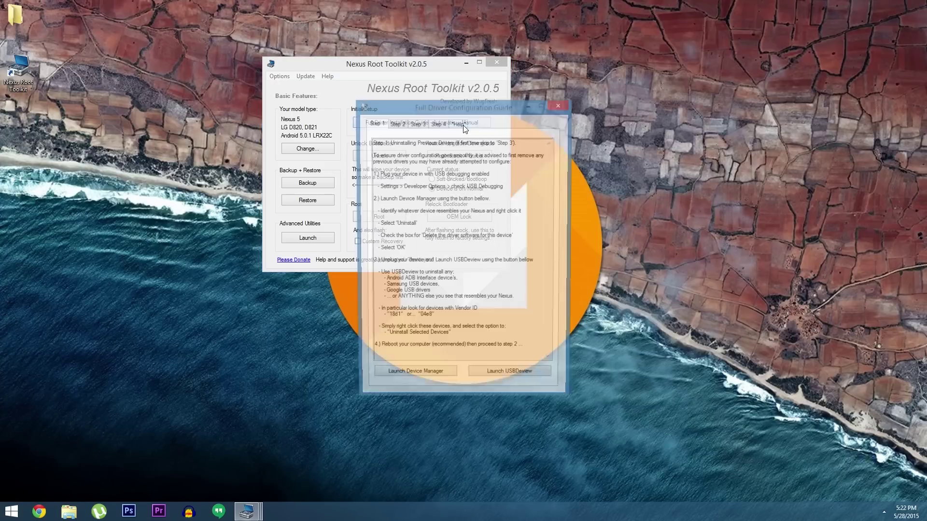
{"action": "left_click", "coordinate": [415, 124]}
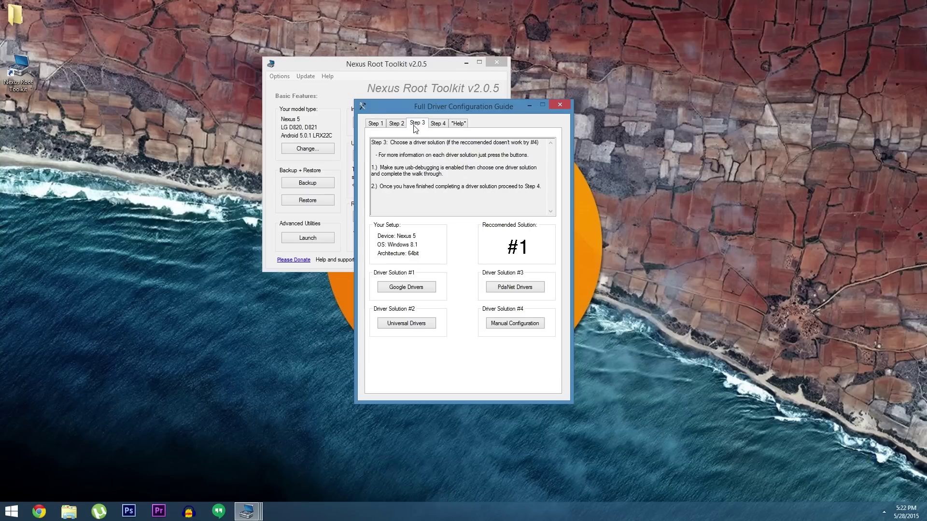
{"action": "left_click", "coordinate": [415, 288]}
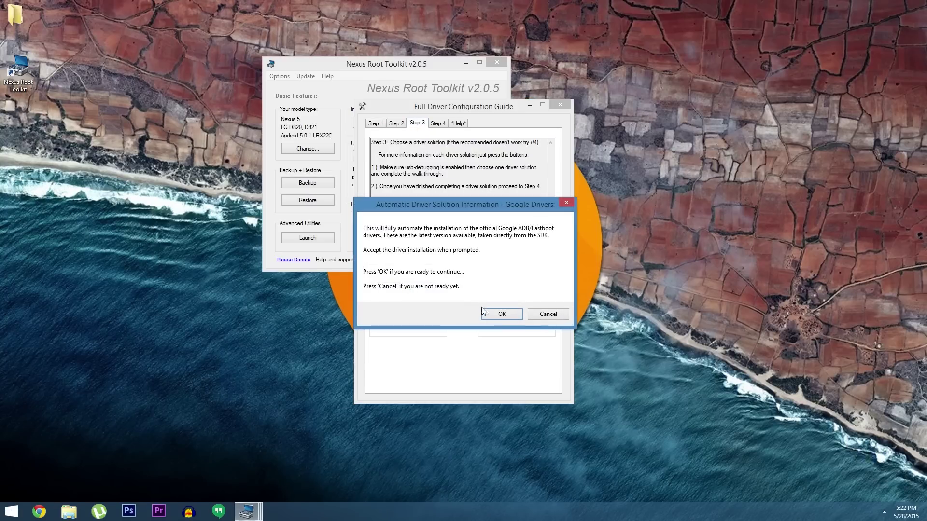
{"action": "left_click", "coordinate": [506, 316]}
{"action": "left_click", "coordinate": [200, 198]}
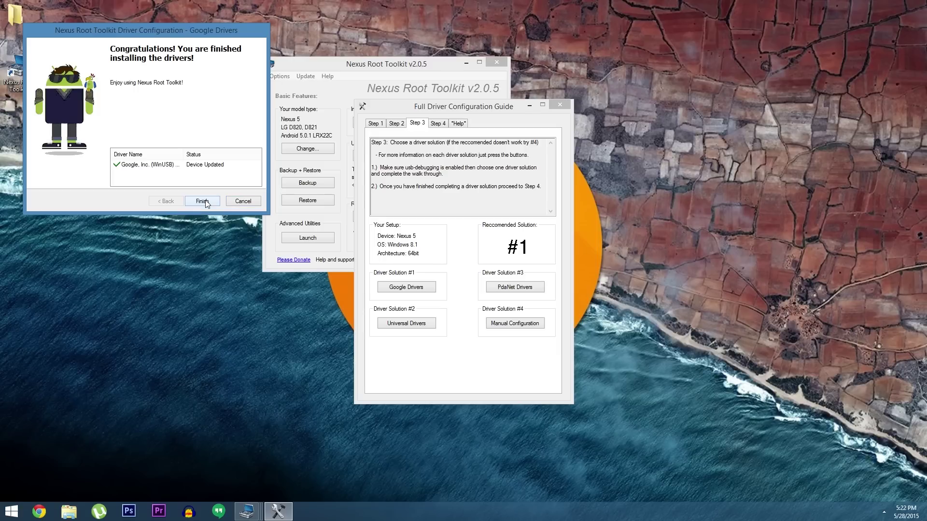
{"action": "left_click", "coordinate": [203, 201]}
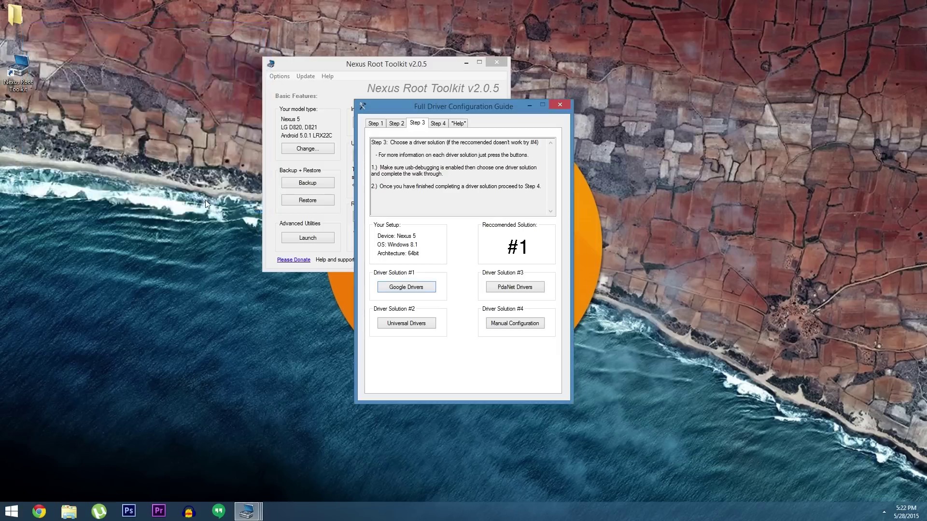
{"action": "left_click", "coordinate": [559, 104]}
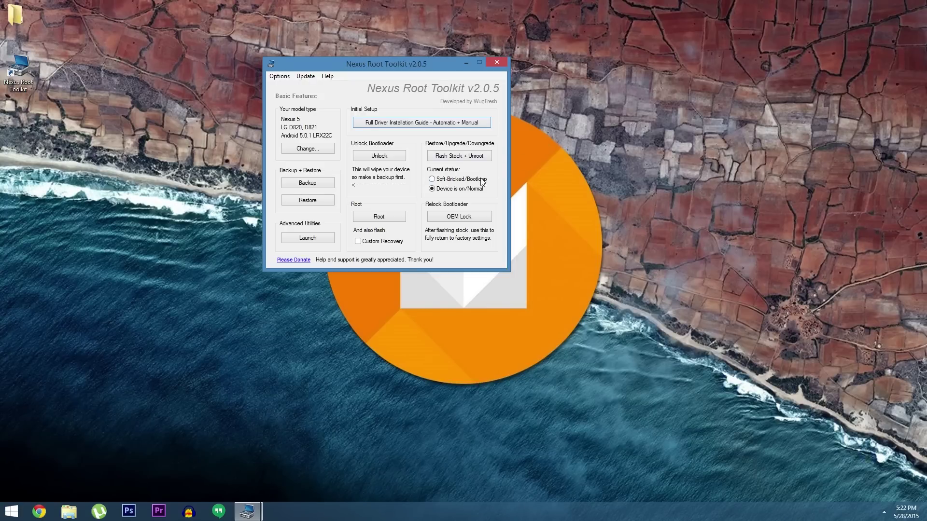
Step: Start Flash Stock + Unroot with the self-downloaded hammerhead-MPZ44Q-preview-55d76d3a.tgz factory image
{"action": "left_click", "coordinate": [469, 159]}
{"action": "left_click", "coordinate": [469, 160]}
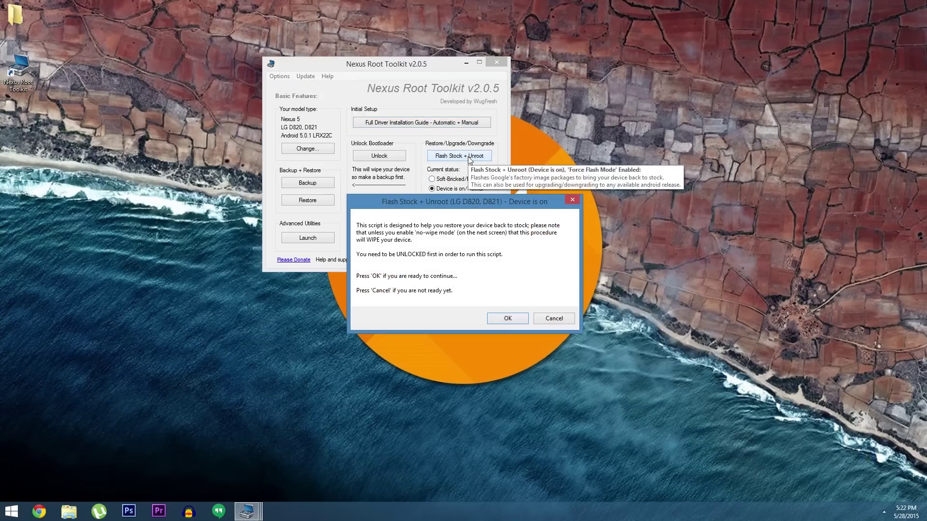
{"action": "left_click", "coordinate": [508, 319]}
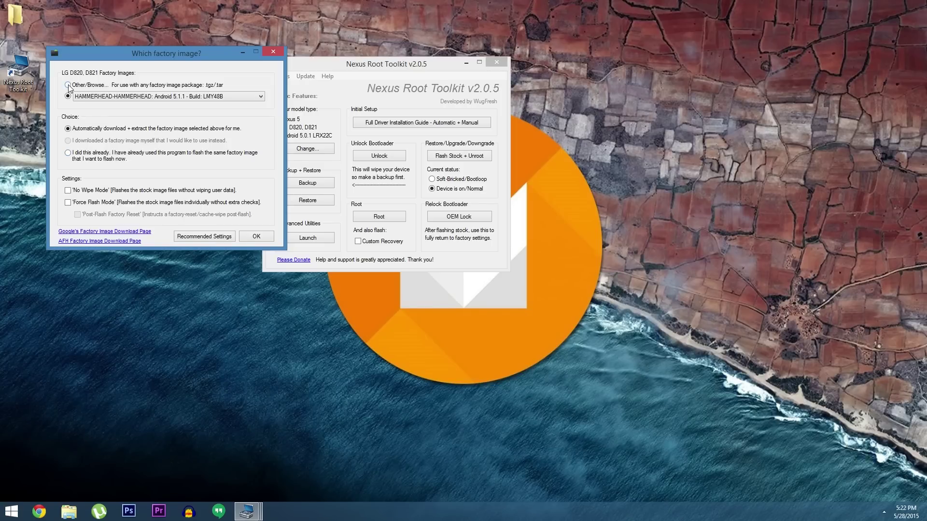
{"action": "left_click", "coordinate": [68, 85]}
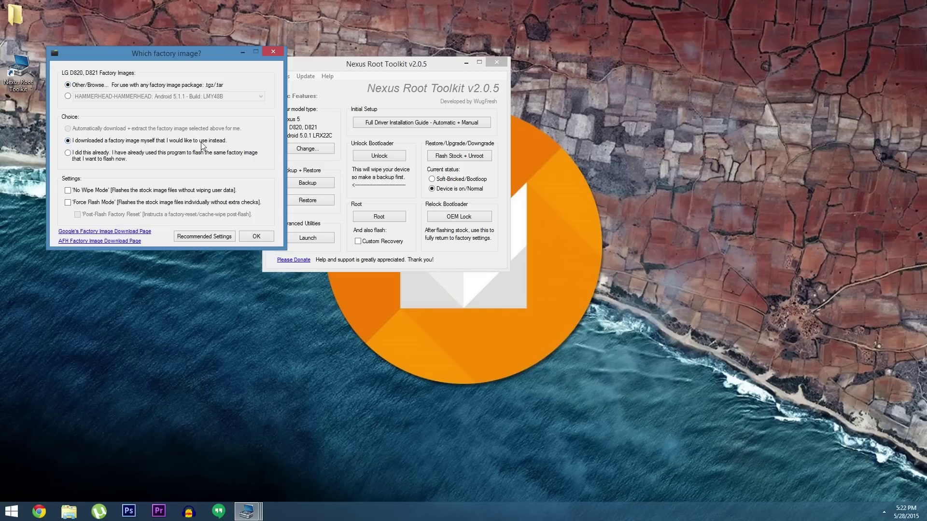
{"action": "left_click", "coordinate": [256, 237]}
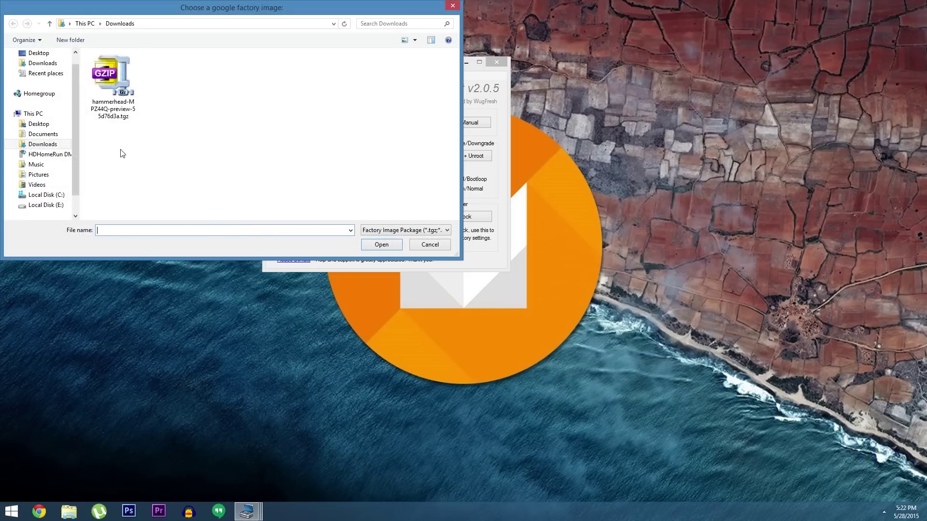
{"action": "left_click", "coordinate": [114, 78]}
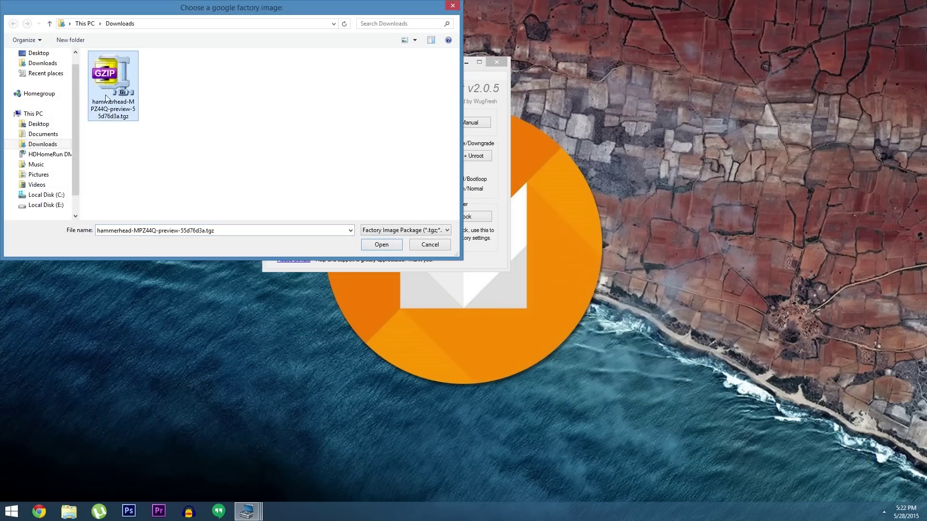
{"action": "left_click", "coordinate": [381, 245]}
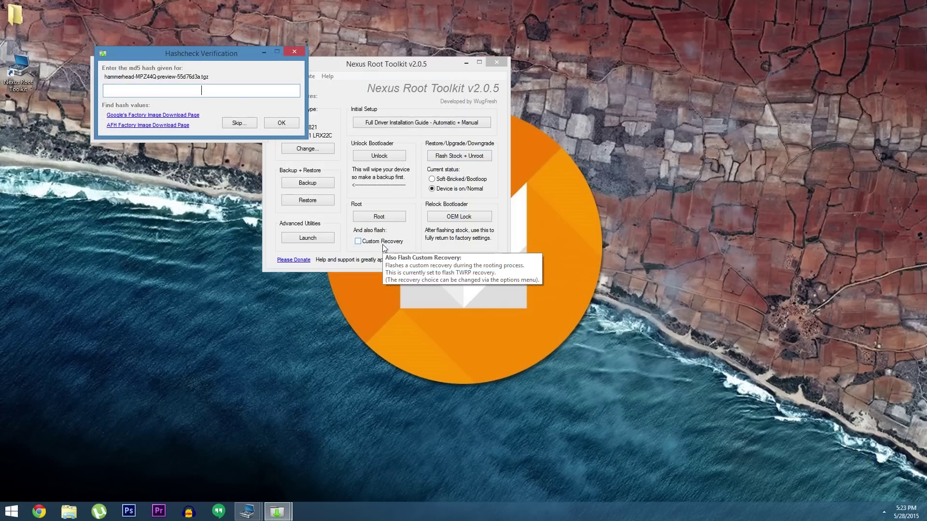
Step: Skip the MD5 hashcheck and confirm flashing the preview image onto the Nexus 5
{"action": "left_click", "coordinate": [241, 122]}
{"action": "left_click", "coordinate": [505, 326]}
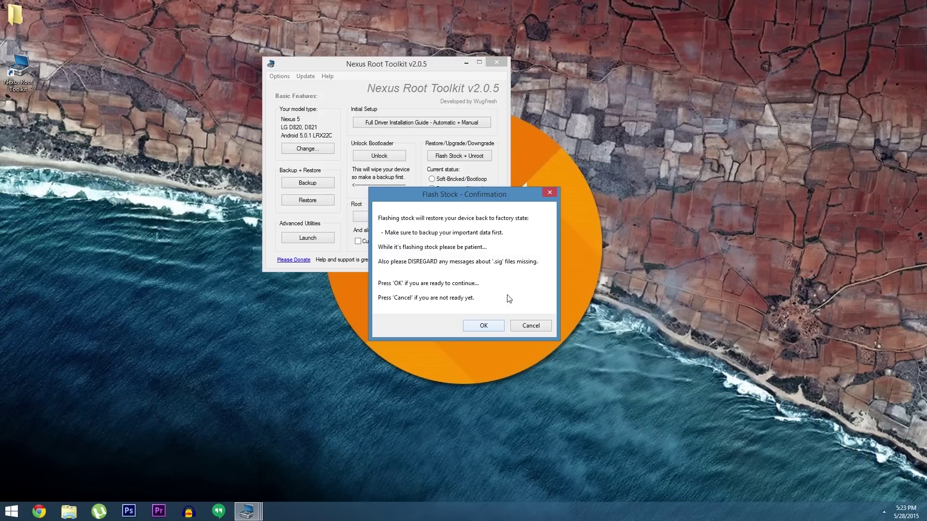
{"action": "left_click", "coordinate": [485, 325]}
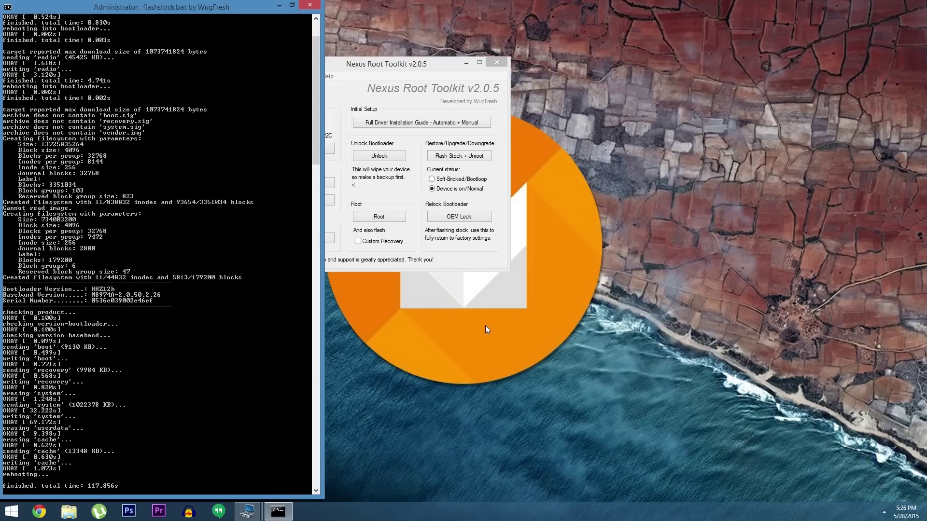
Step: Close the finished console, dismiss the model-type prompts unchanged, and move the toolkit window upper left
{"action": "key", "text": "Return"}
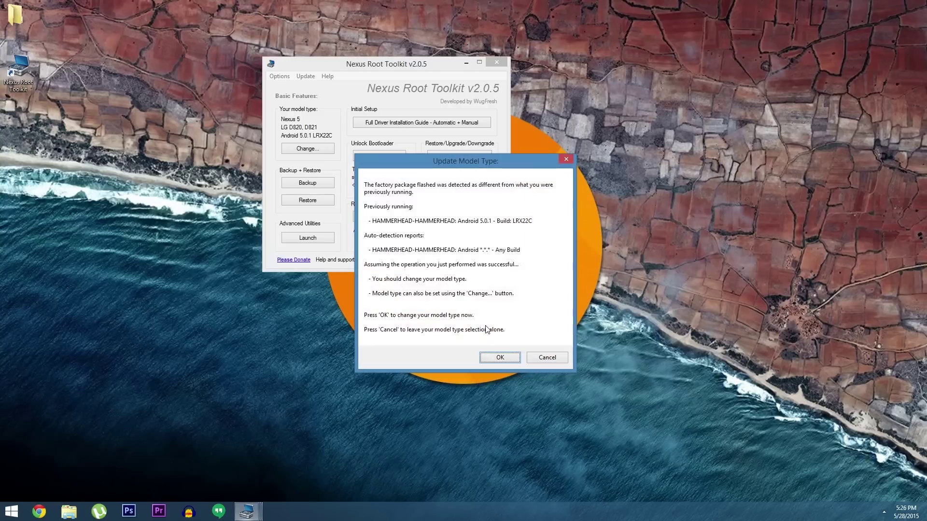
{"action": "left_click", "coordinate": [495, 358]}
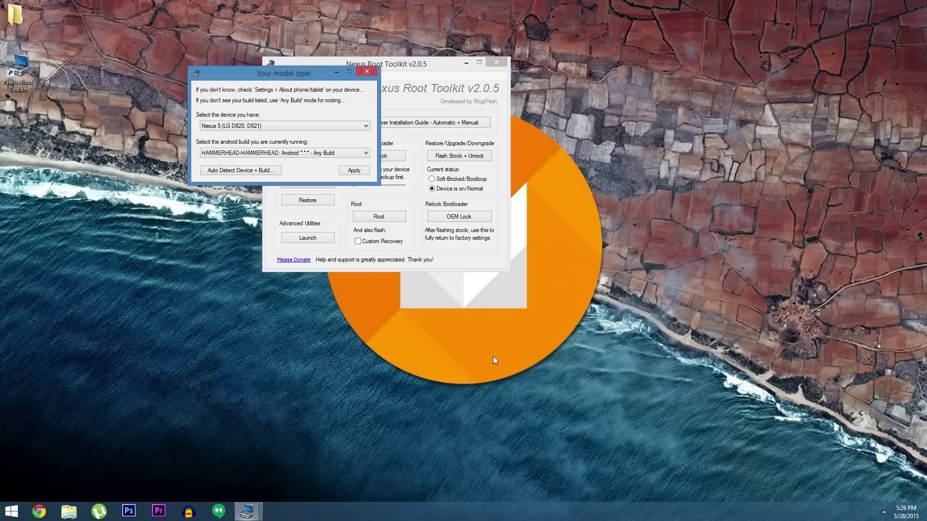
{"action": "left_click", "coordinate": [368, 72]}
{"action": "left_click_drag", "start_coordinate": [399, 63], "coordinate": [175, 134]}
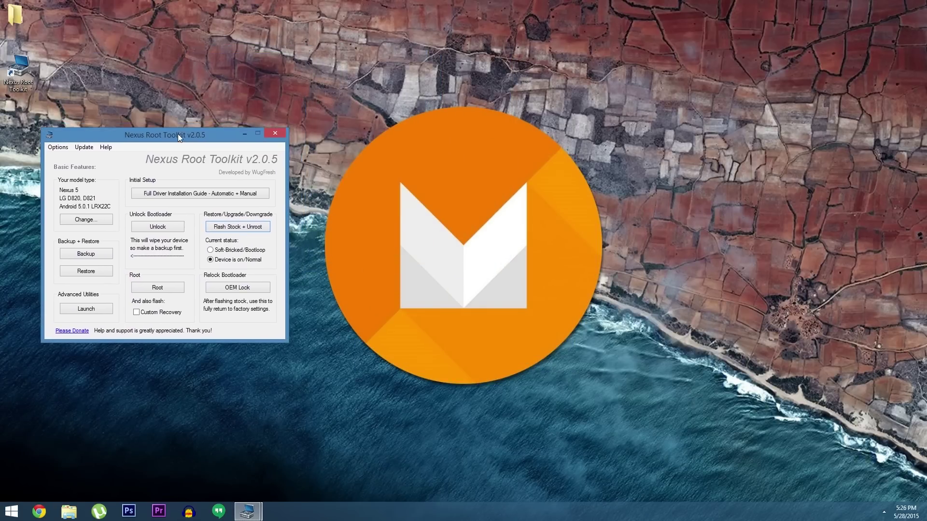